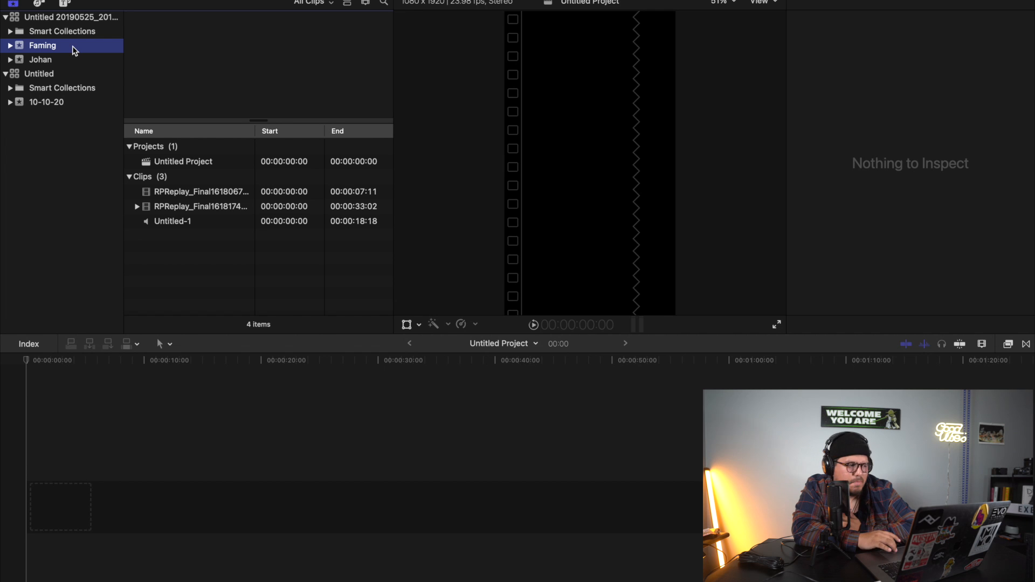
# Open the settings for a new event with a project and review the Vertical format and 1080x1920 resolution options.
pyautogui.click(110, 2)
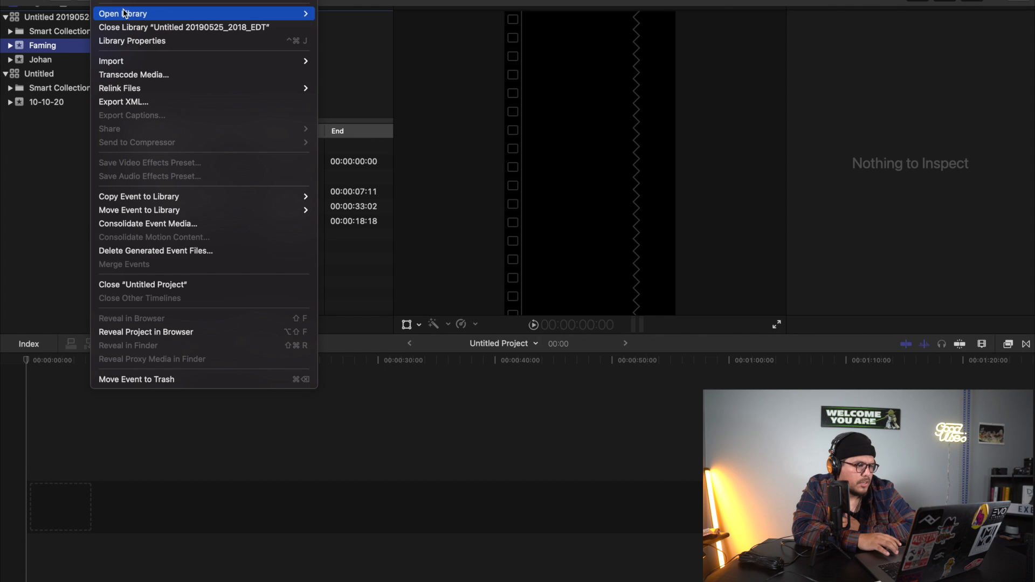
pyautogui.moveTo(132, 2)
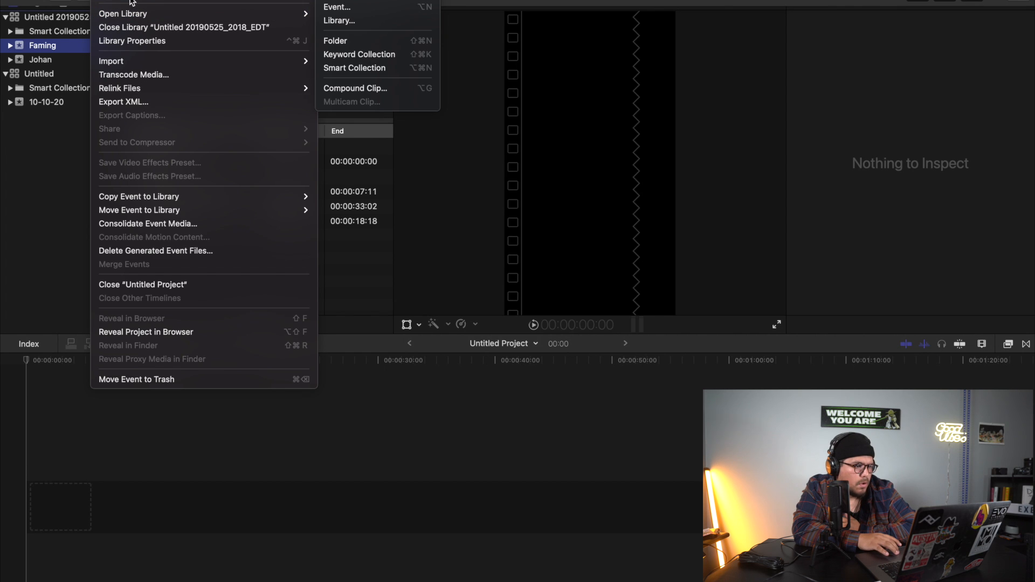
pyautogui.click(343, 11)
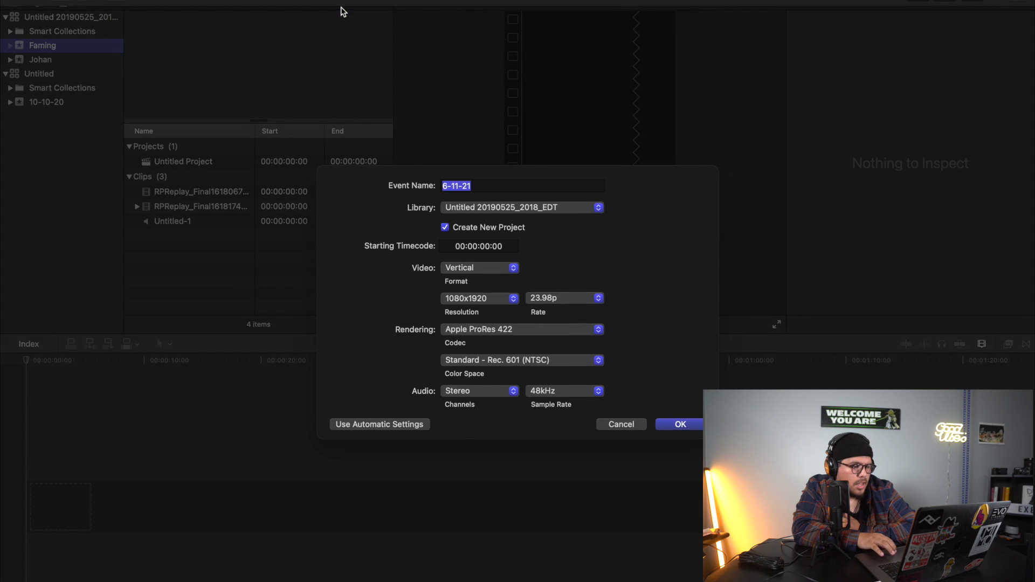
pyautogui.click(514, 268)
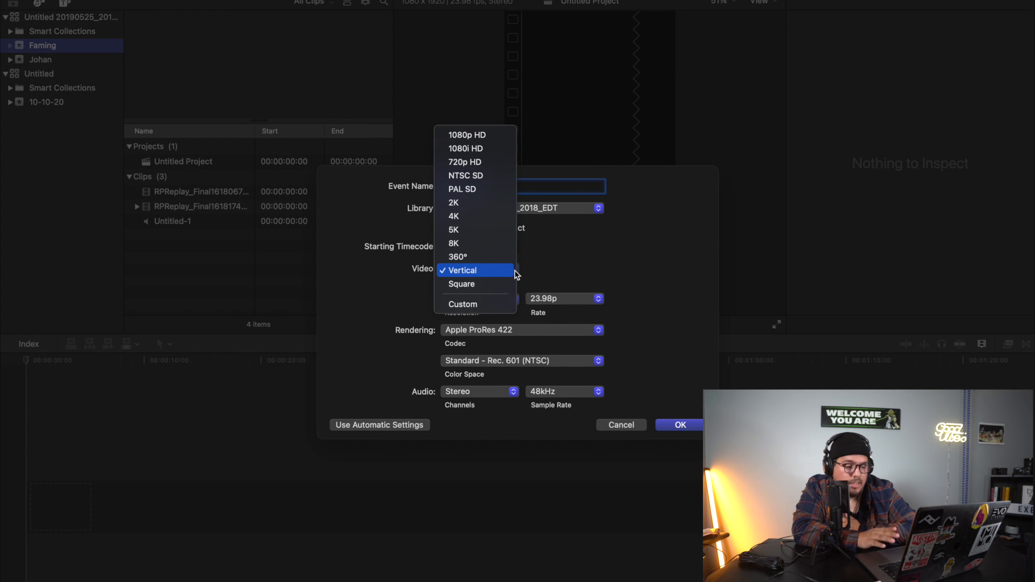
pyautogui.click(515, 272)
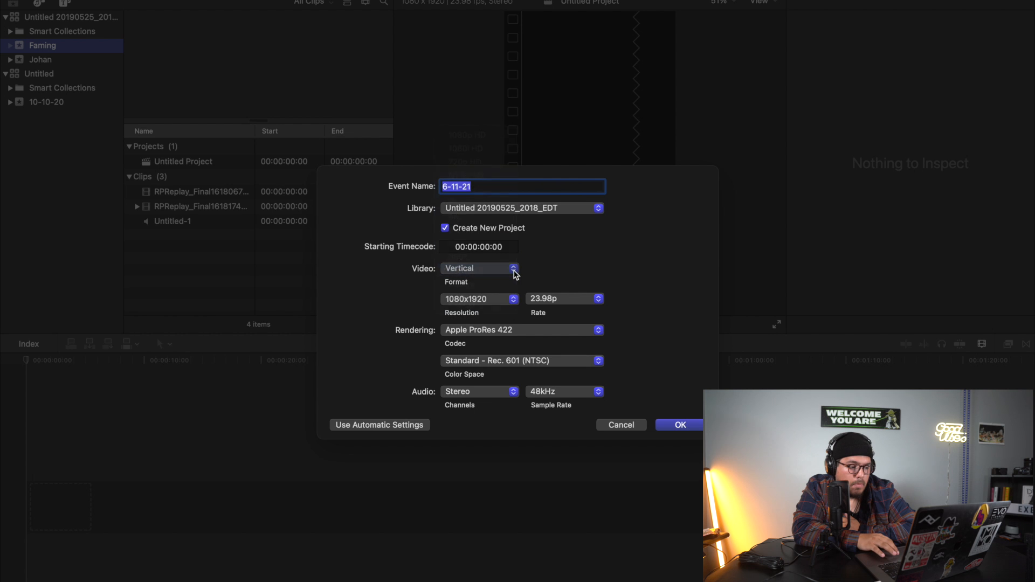
pyautogui.click(513, 300)
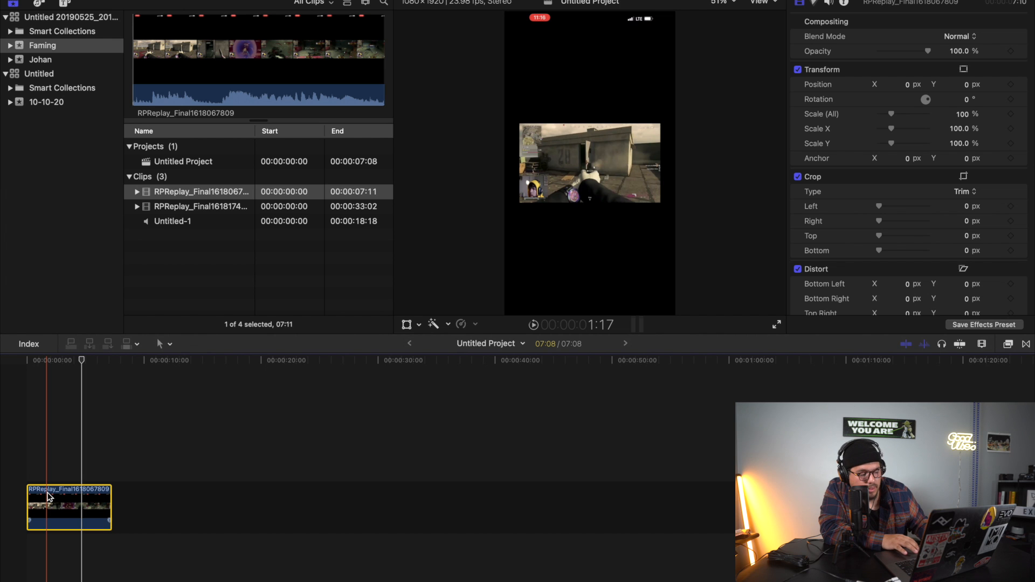
# Stack a copy of the gameplay clip above the original and scale the lower clip to about 387% to fill the vertical frame.
pyautogui.moveTo(47, 494); pyautogui.dragTo(42, 452)
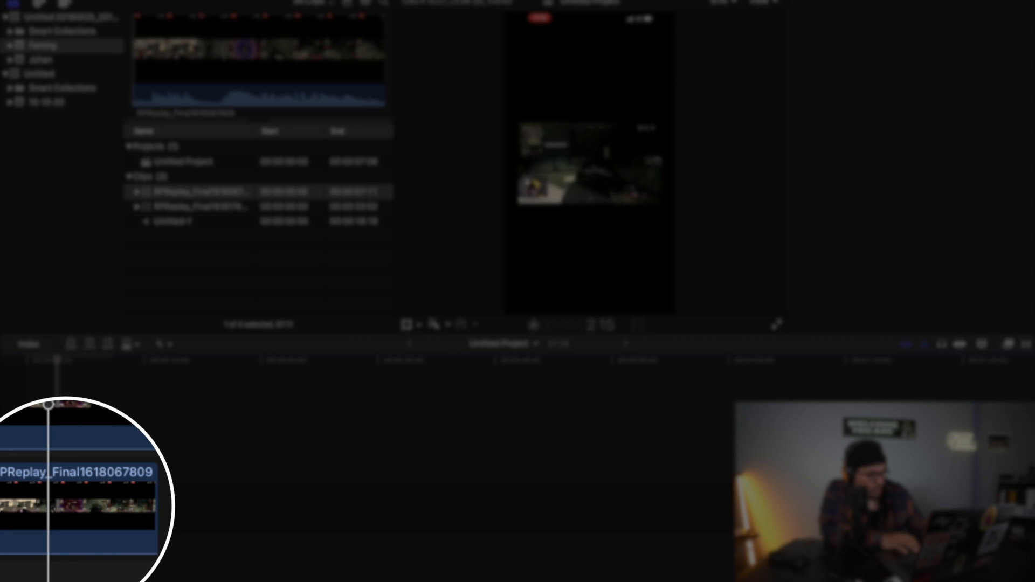
pyautogui.click(65, 505)
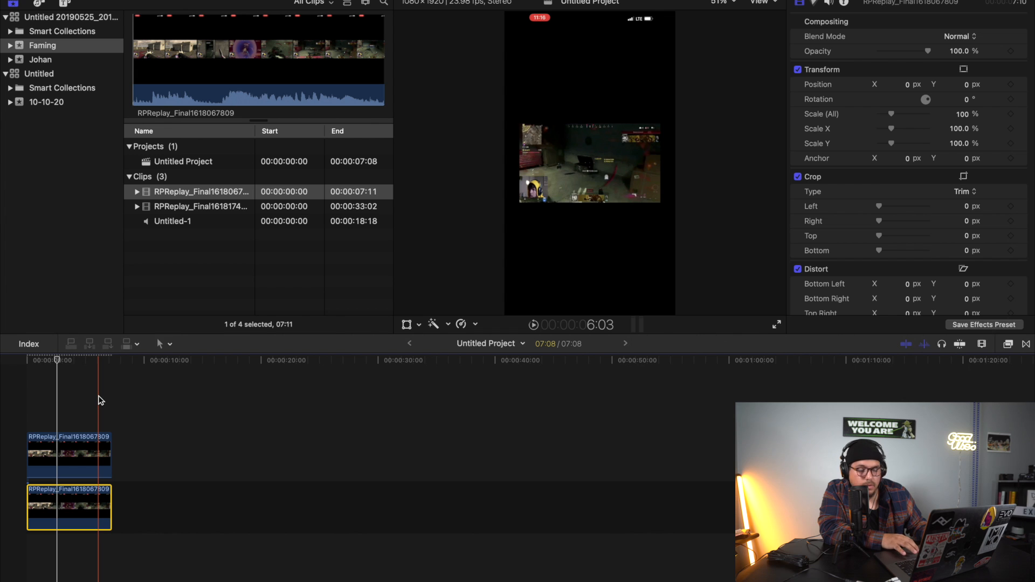
pyautogui.click(407, 324)
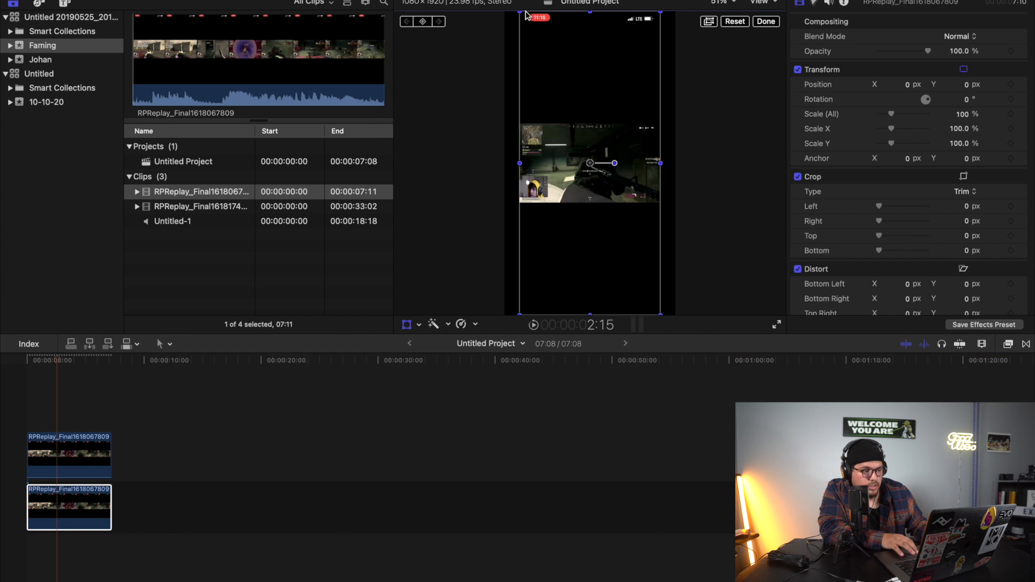
pyautogui.click(734, 2)
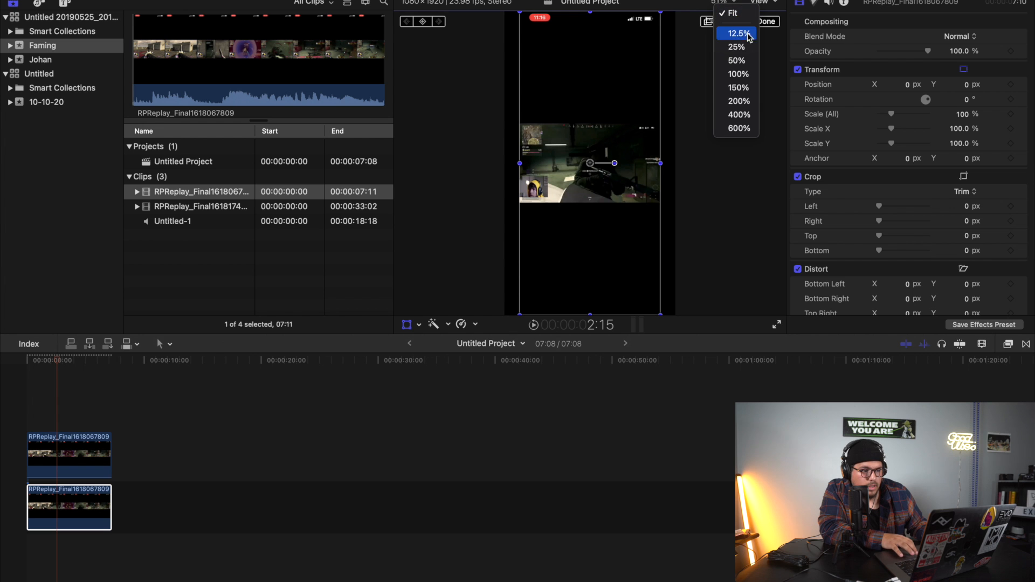
pyautogui.click(737, 47)
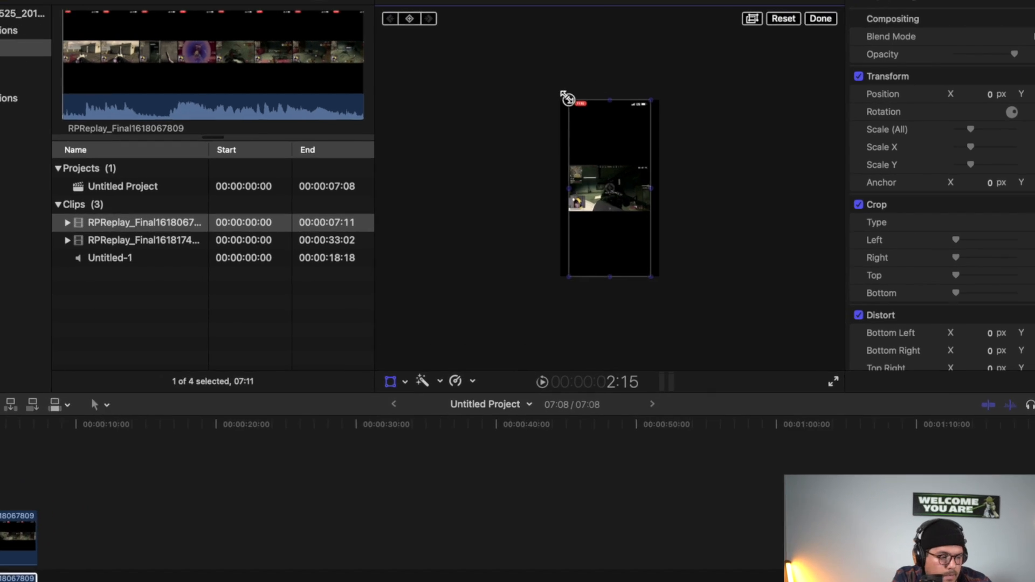
pyautogui.moveTo(553, 88); pyautogui.dragTo(437, 2)
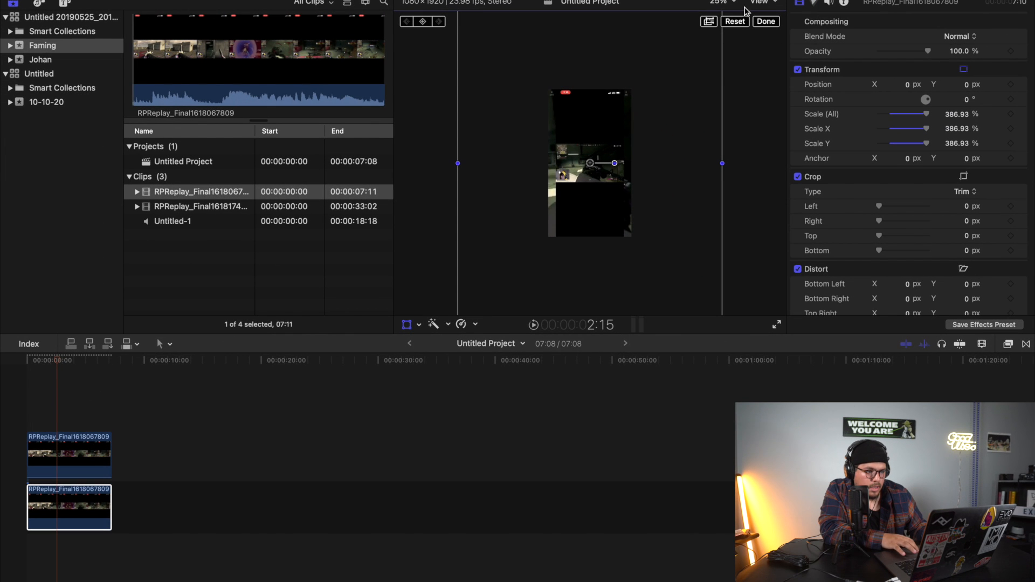
# Trim the upper clip roughly down to the area around the streamer's facecam.
pyautogui.click(737, 3)
pyautogui.click(741, 74)
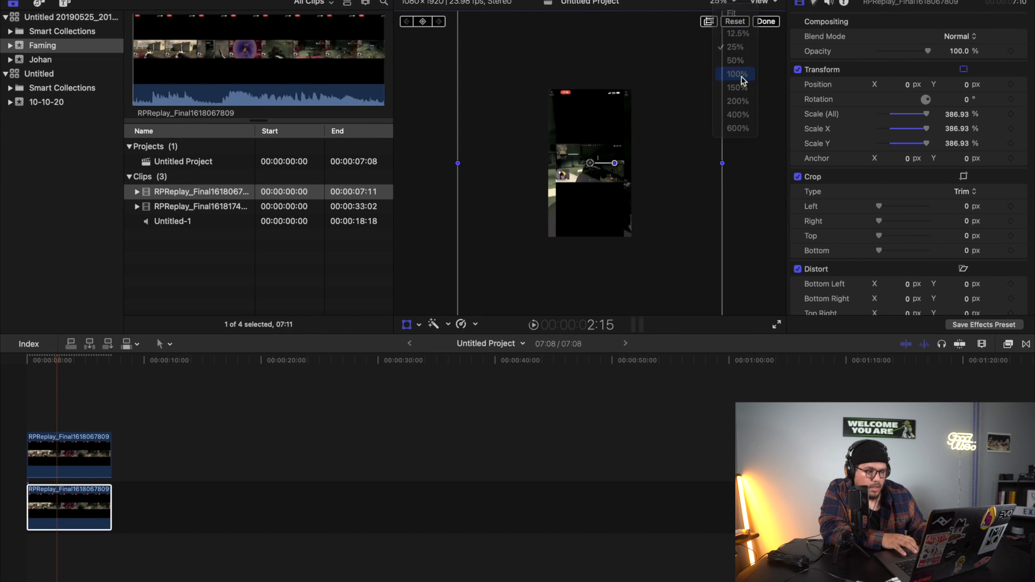
pyautogui.click(87, 456)
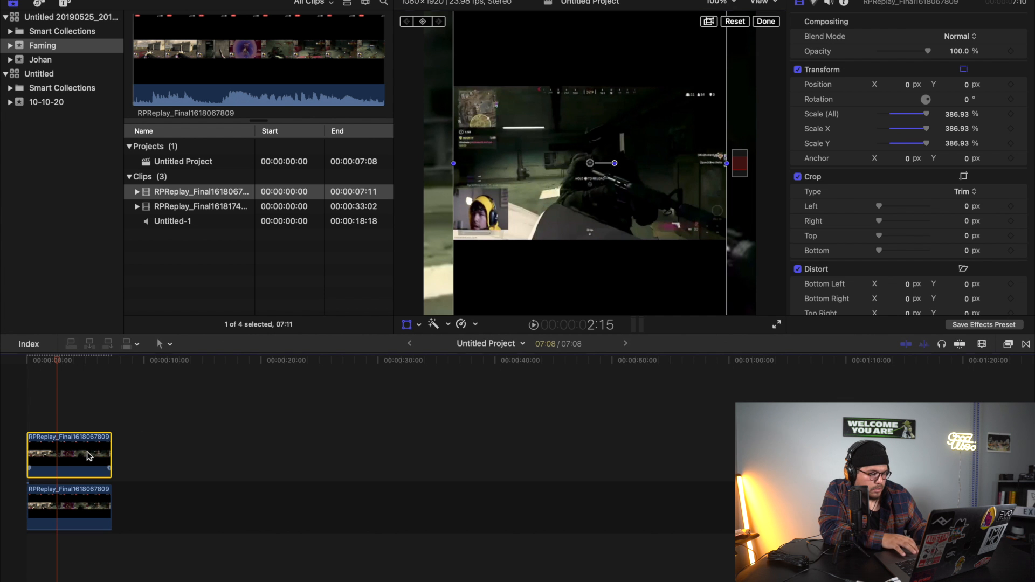
pyautogui.click(419, 324)
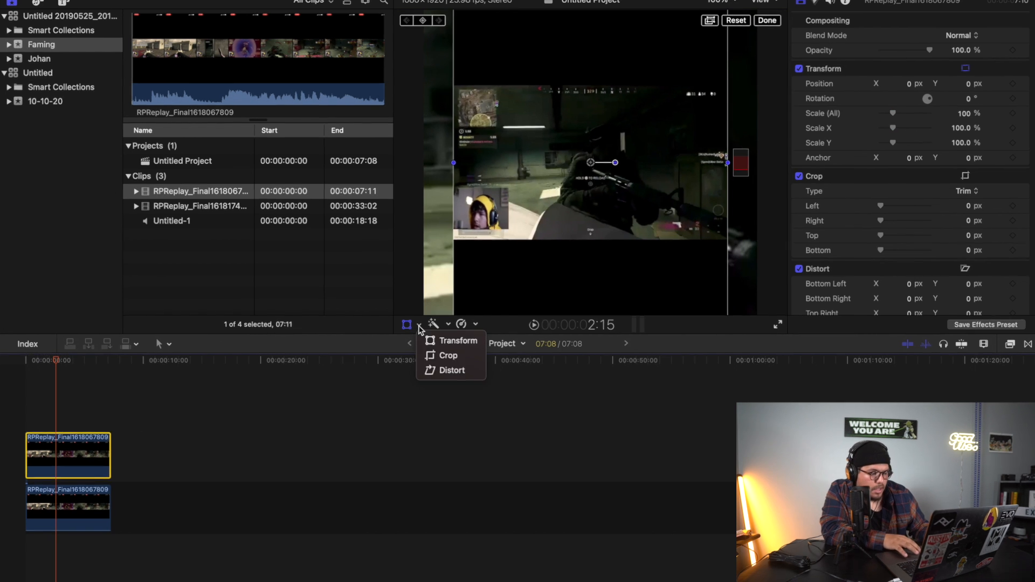
pyautogui.click(449, 354)
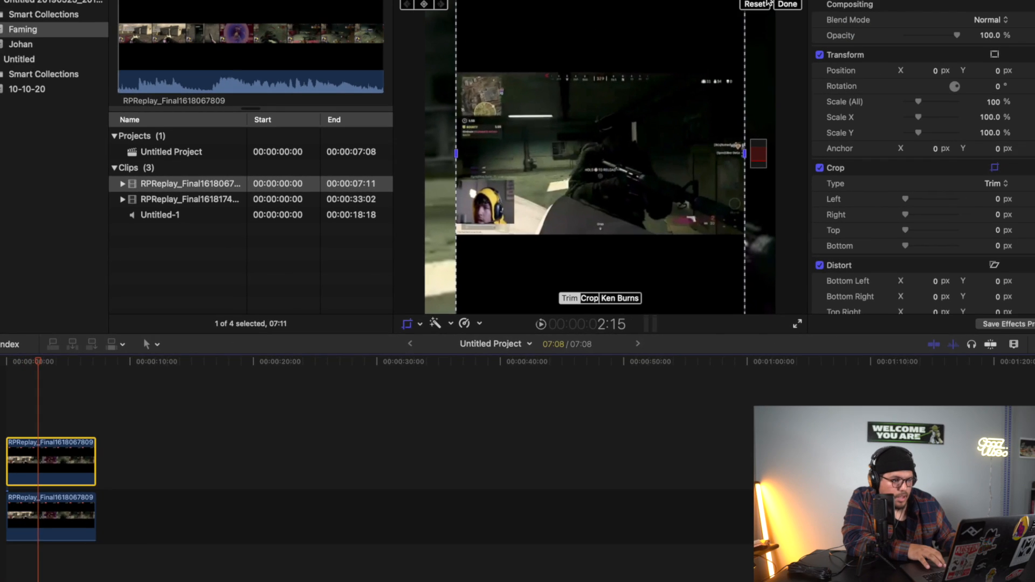
pyautogui.click(722, 3)
pyautogui.click(737, 59)
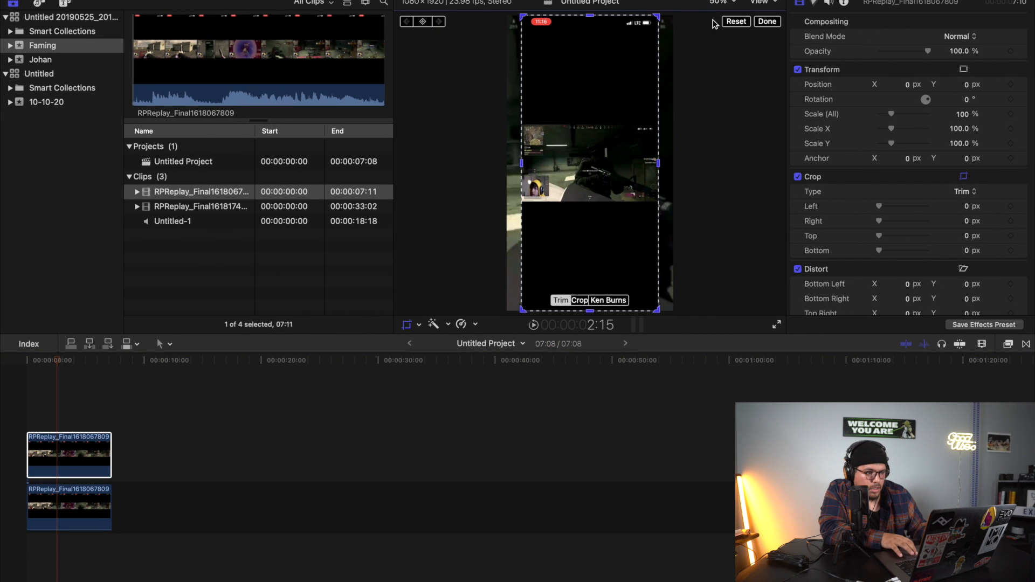
pyautogui.moveTo(657, 17); pyautogui.dragTo(663, 161)
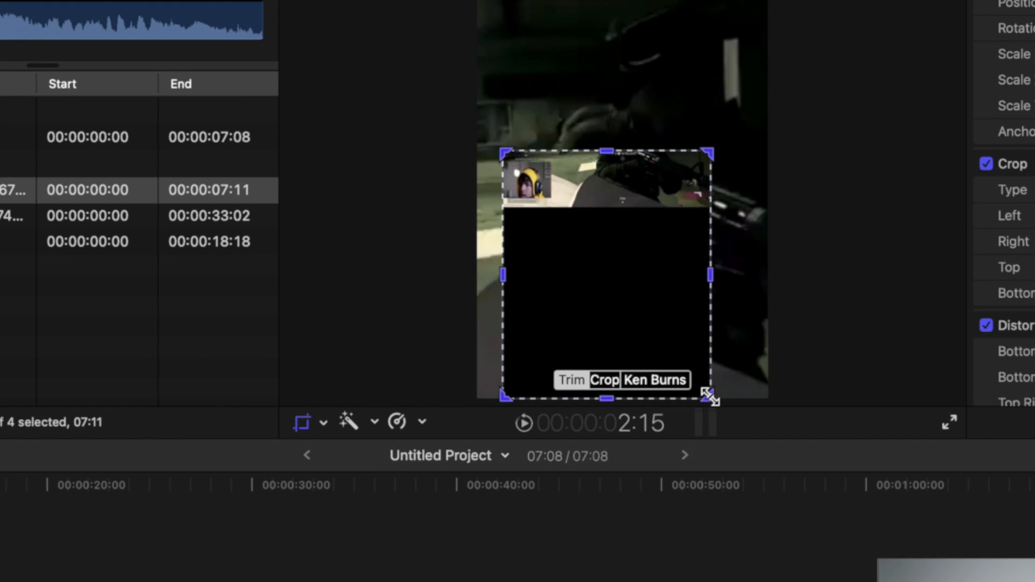
pyautogui.moveTo(710, 396); pyautogui.dragTo(557, 200)
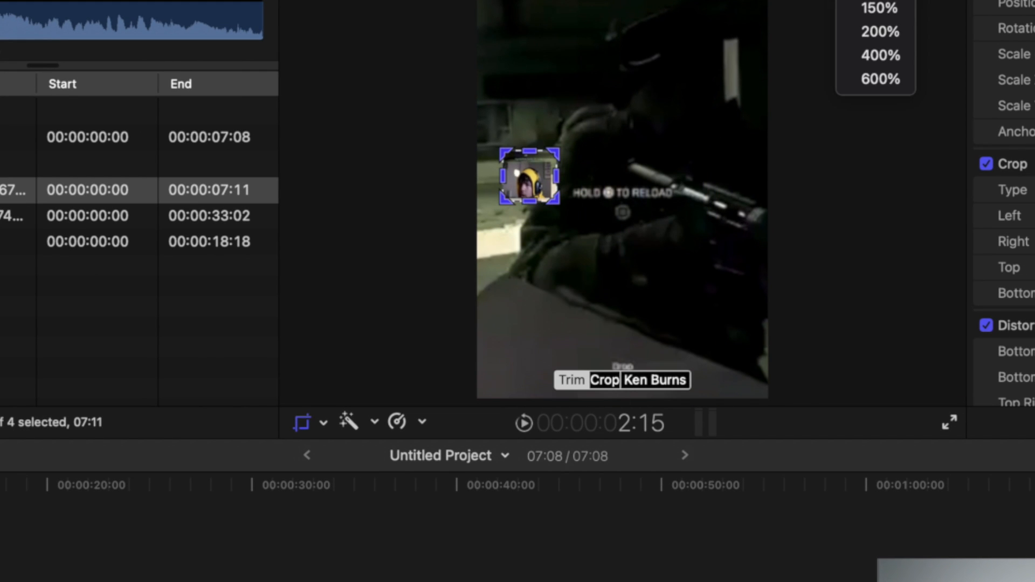
# Tighten the upper clip's trim to the facecam edges, at about 706 px right, 1039 px top and 743 px bottom.
pyautogui.click(888, 5)
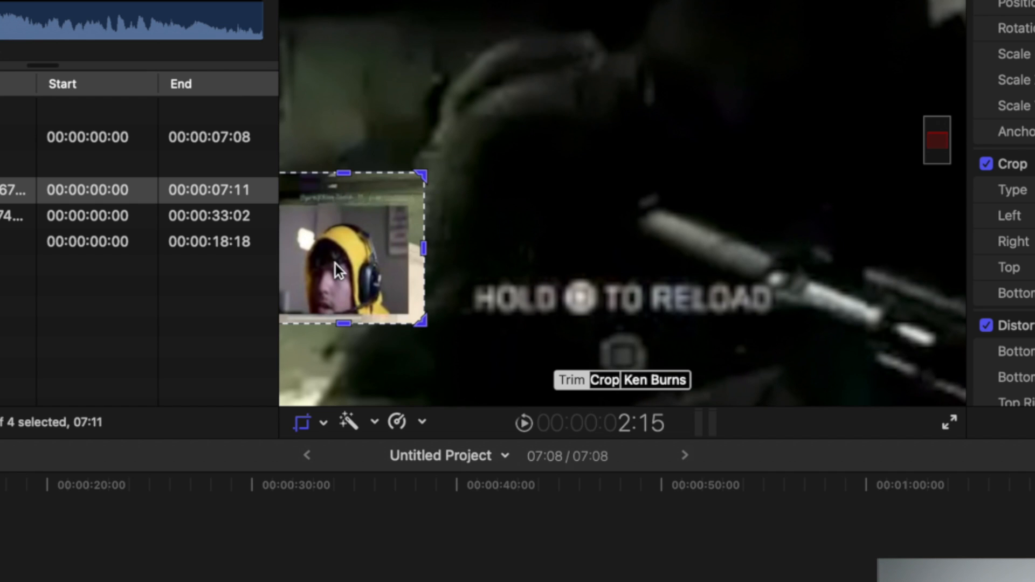
pyautogui.moveTo(335, 264); pyautogui.dragTo(329, 271)
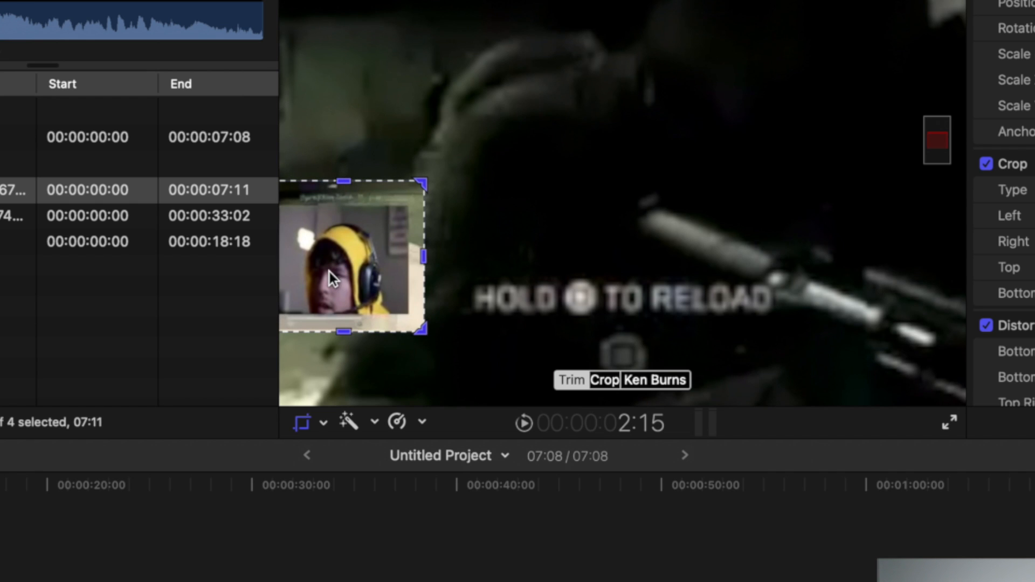
pyautogui.moveTo(938, 142)
pyautogui.mouseDown()
pyautogui.moveTo(909, 144)
pyautogui.moveTo(935, 145)
pyautogui.mouseUp()
pyautogui.moveTo(362, 45); pyautogui.dragTo(348, 49)
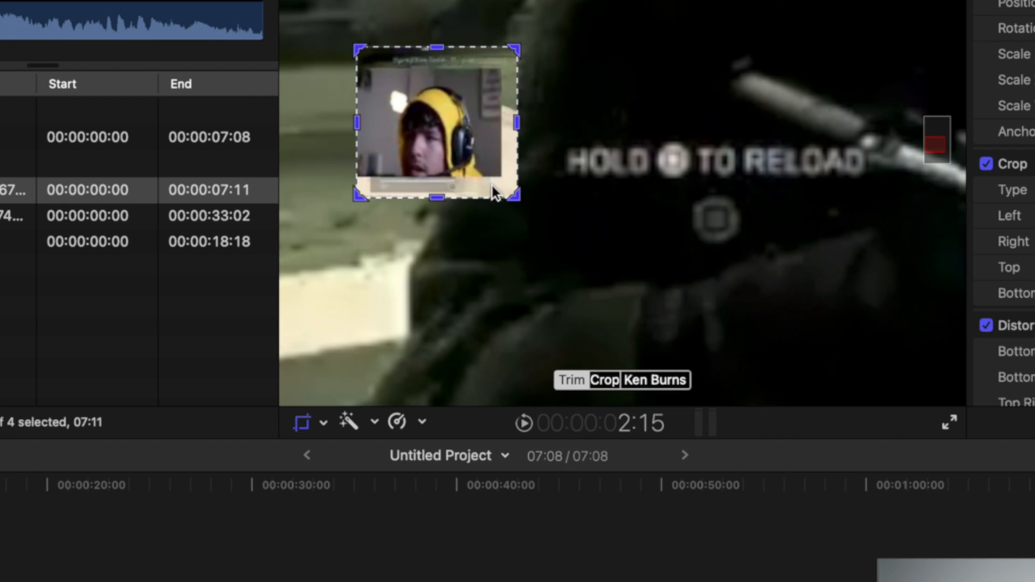
pyautogui.moveTo(518, 196); pyautogui.dragTo(519, 196)
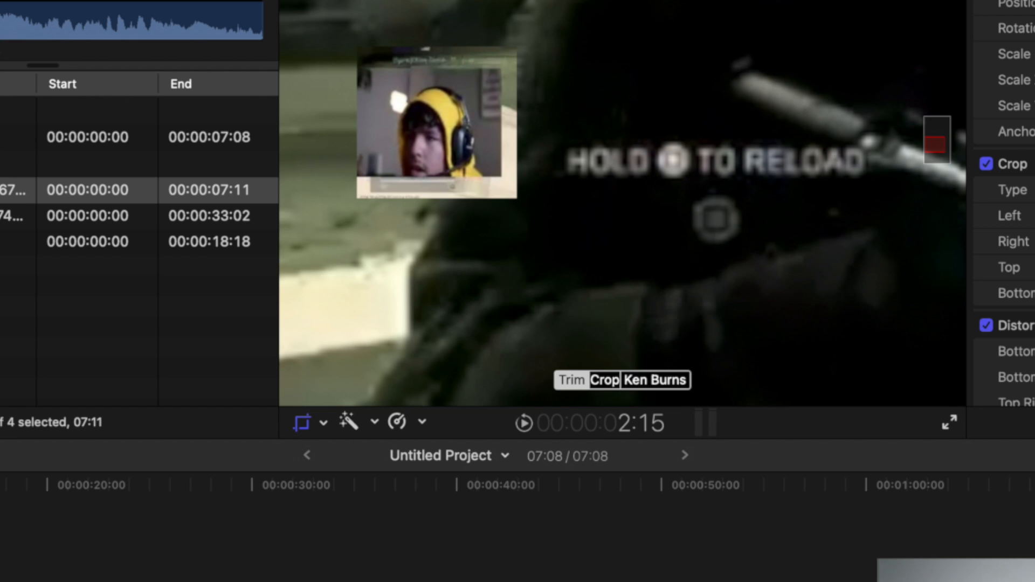
pyautogui.click(1, 581)
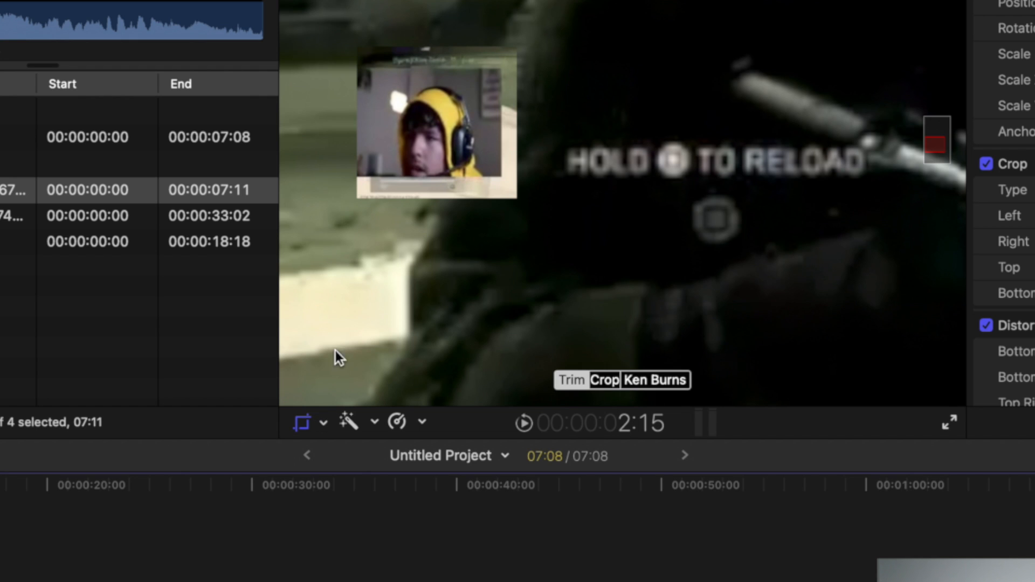
pyautogui.click(606, 380)
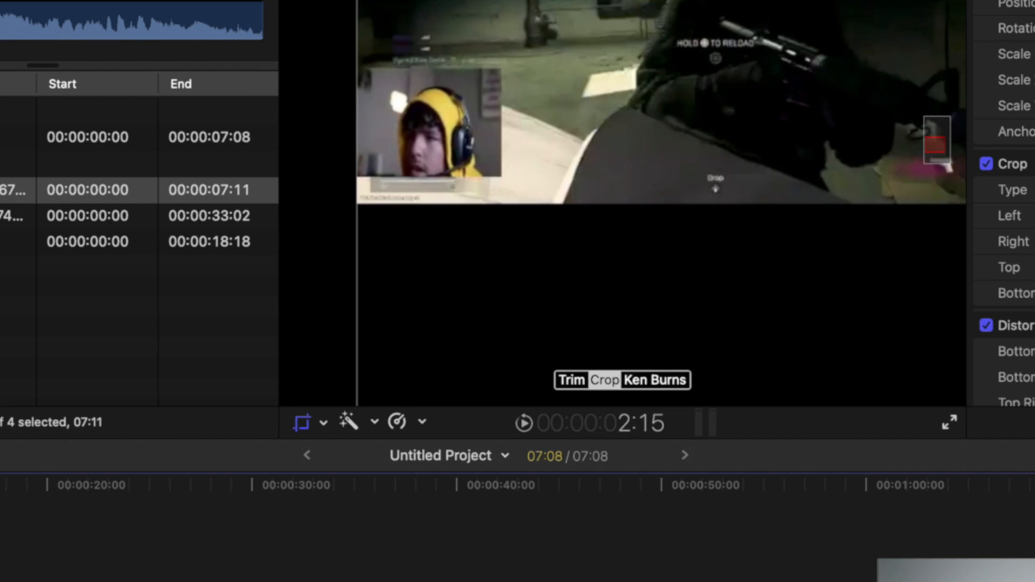
pyautogui.click(572, 380)
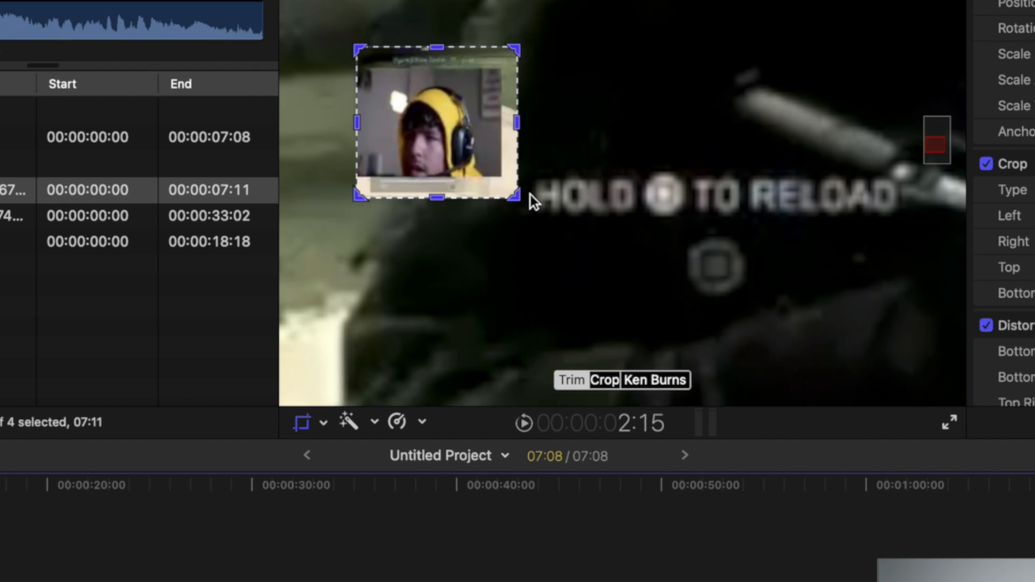
pyautogui.moveTo(513, 197); pyautogui.dragTo(500, 177)
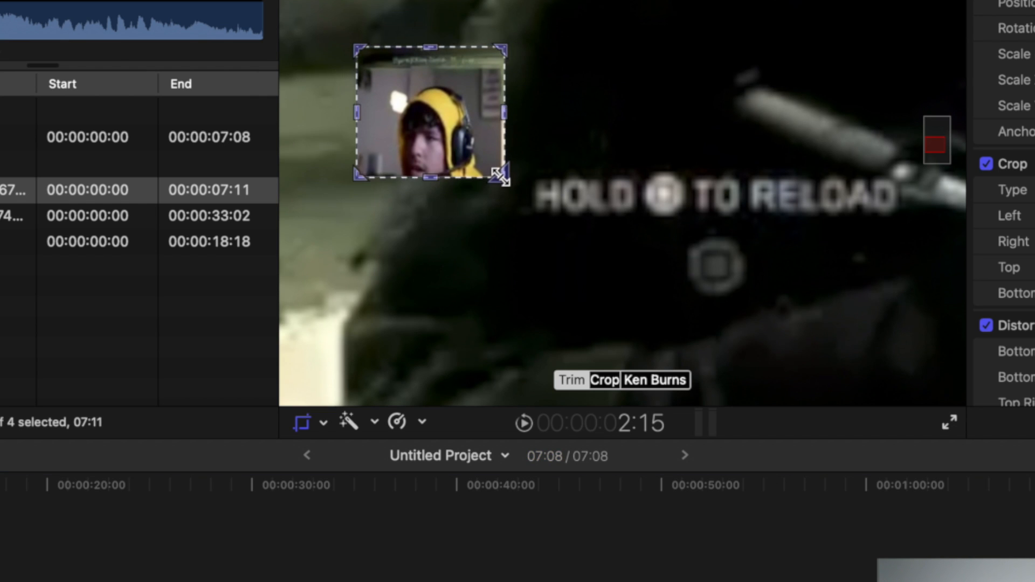
pyautogui.moveTo(501, 52); pyautogui.dragTo(503, 69)
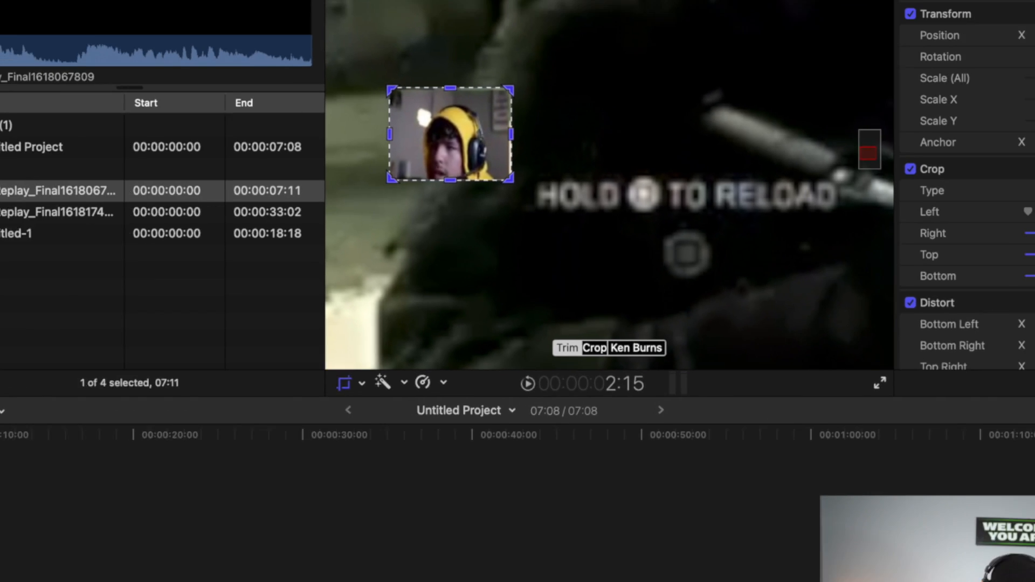
pyautogui.click(763, 11)
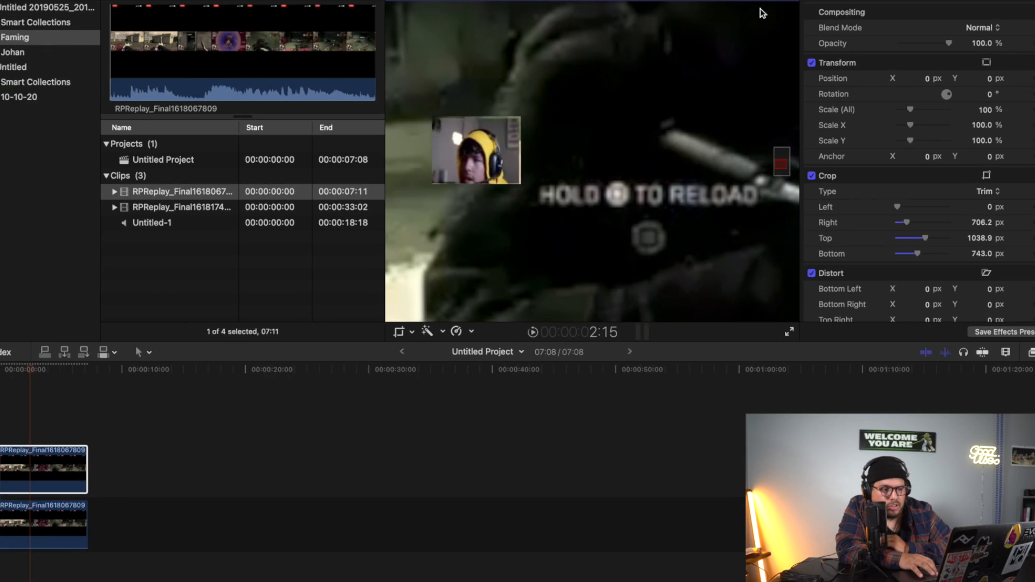
# Scale the trimmed facecam to 379%, widen its horizontal scale to about 421%, and position it at the top centre of the video frame.
pyautogui.click(721, 3)
pyautogui.click(727, 13)
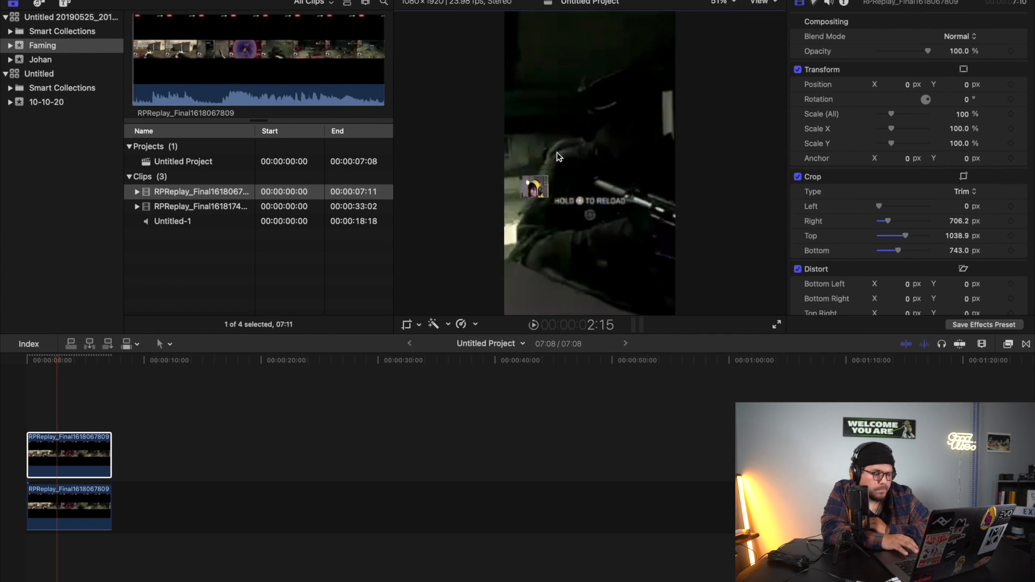
pyautogui.click(419, 325)
pyautogui.click(443, 341)
pyautogui.moveTo(534, 191); pyautogui.dragTo(586, 40)
pyautogui.moveTo(892, 114); pyautogui.dragTo(913, 117)
pyautogui.moveTo(515, 74); pyautogui.dragTo(606, 60)
pyautogui.moveTo(914, 117); pyautogui.dragTo(925, 117)
pyautogui.moveTo(544, 114); pyautogui.dragTo(617, 73)
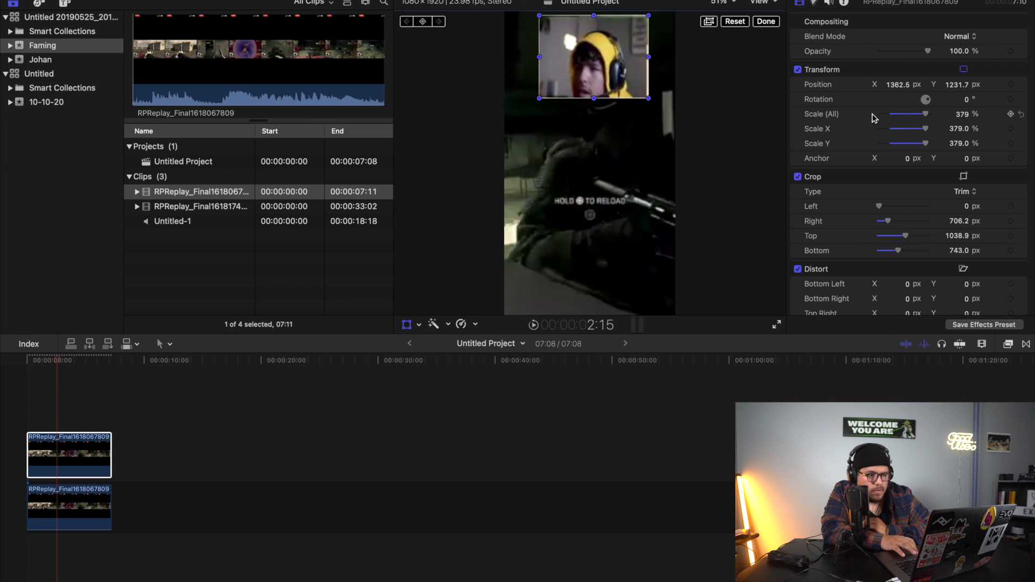
pyautogui.moveTo(648, 57); pyautogui.dragTo(602, 64)
# Play the project from the beginning to check the facecam over the enlarged gameplay.
pyautogui.click(3, 407)
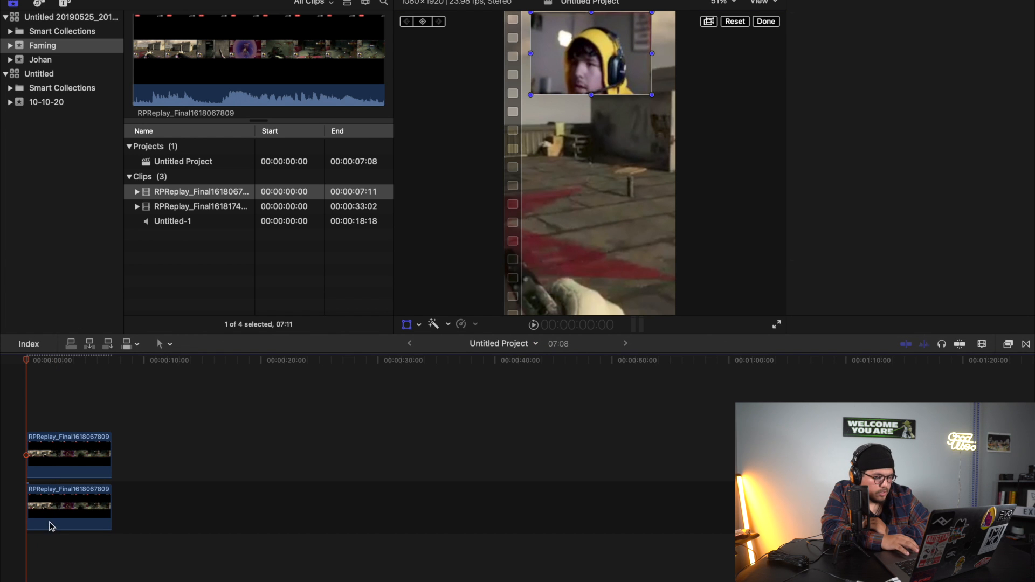
pyautogui.moveTo(53, 528); pyautogui.dragTo(51, 523)
pyautogui.press('space')
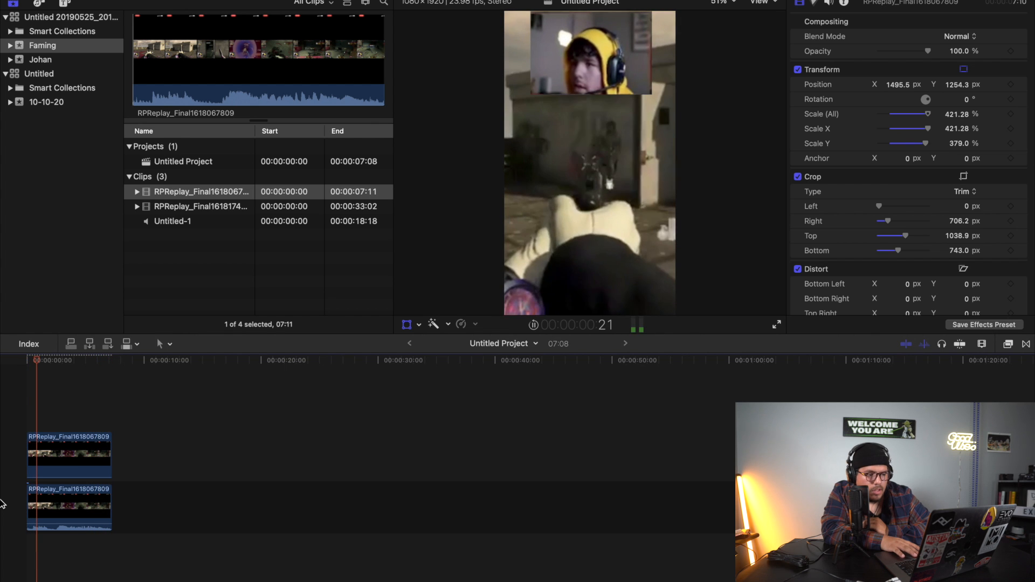
pyautogui.press('space')
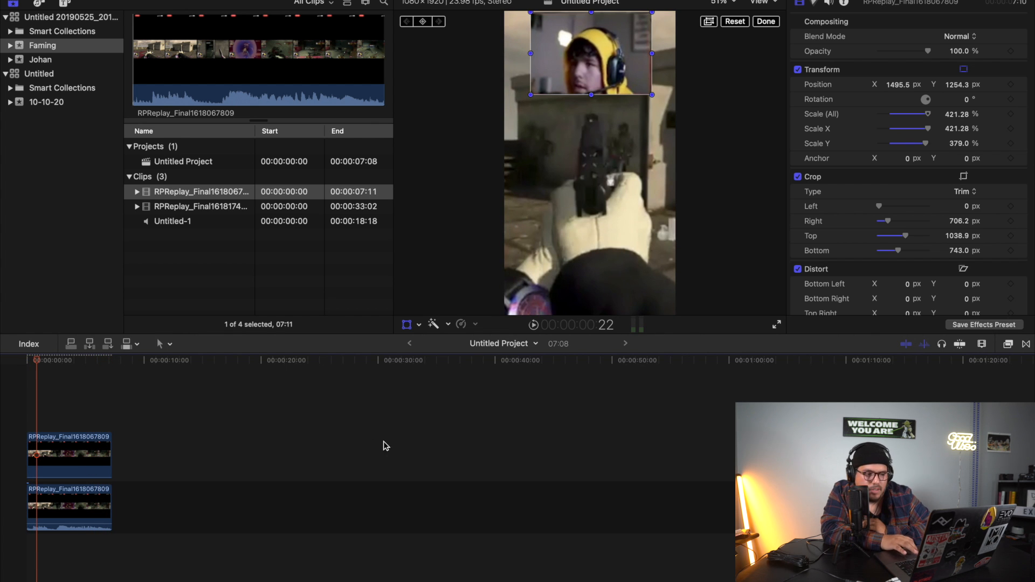
# Nudge the facecam clip to a position of about X 1509 px, Y 1233 px and finish the transform.
pyautogui.click(54, 449)
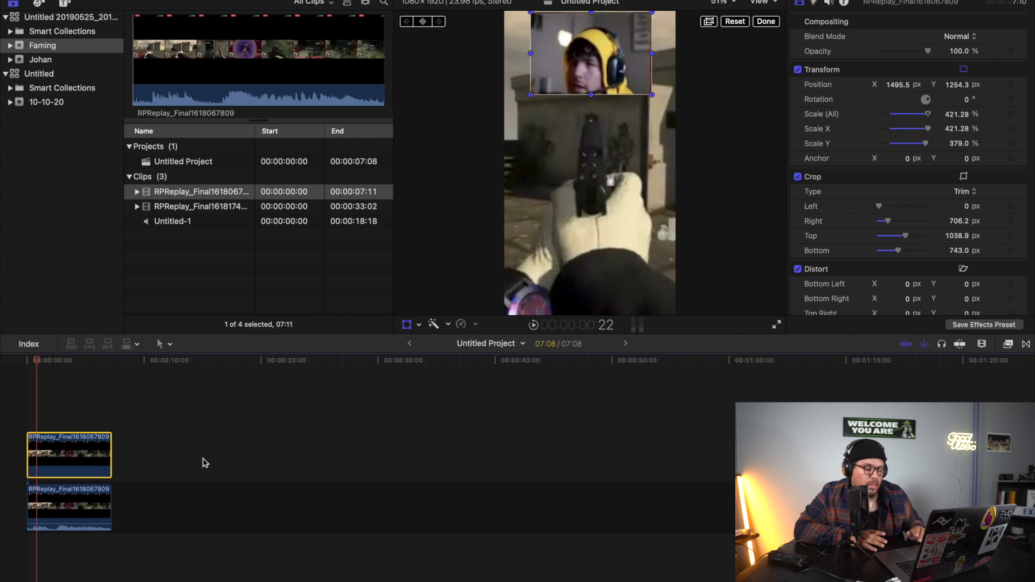
pyautogui.click(95, 505)
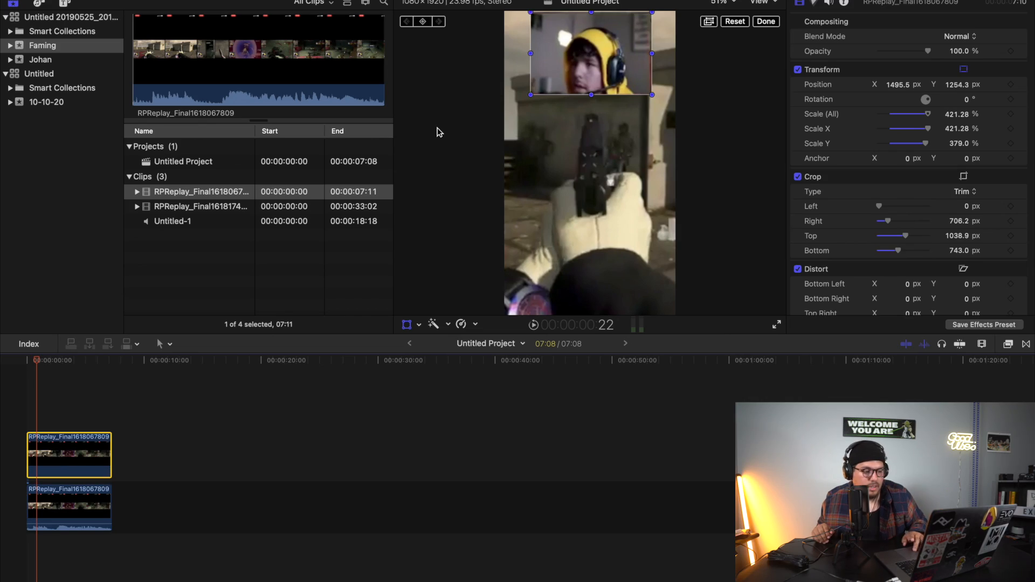
pyautogui.moveTo(574, 53)
pyautogui.mouseDown()
pyautogui.moveTo(587, 46)
pyautogui.moveTo(593, 96)
pyautogui.moveTo(632, 174)
pyautogui.moveTo(590, 195)
pyautogui.moveTo(556, 280)
pyautogui.moveTo(561, 52)
pyautogui.moveTo(590, 52)
pyautogui.mouseUp()
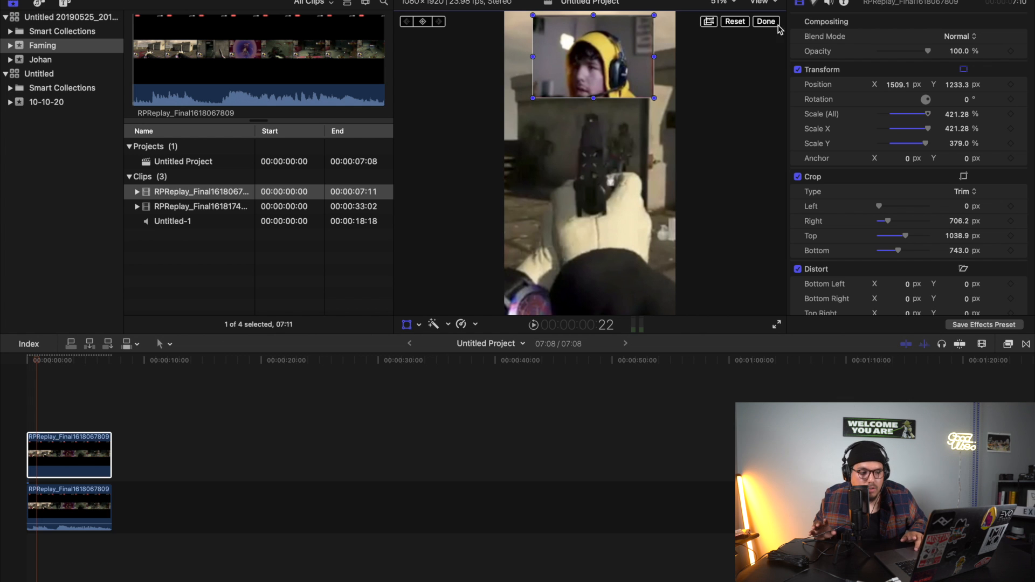
pyautogui.click(776, 24)
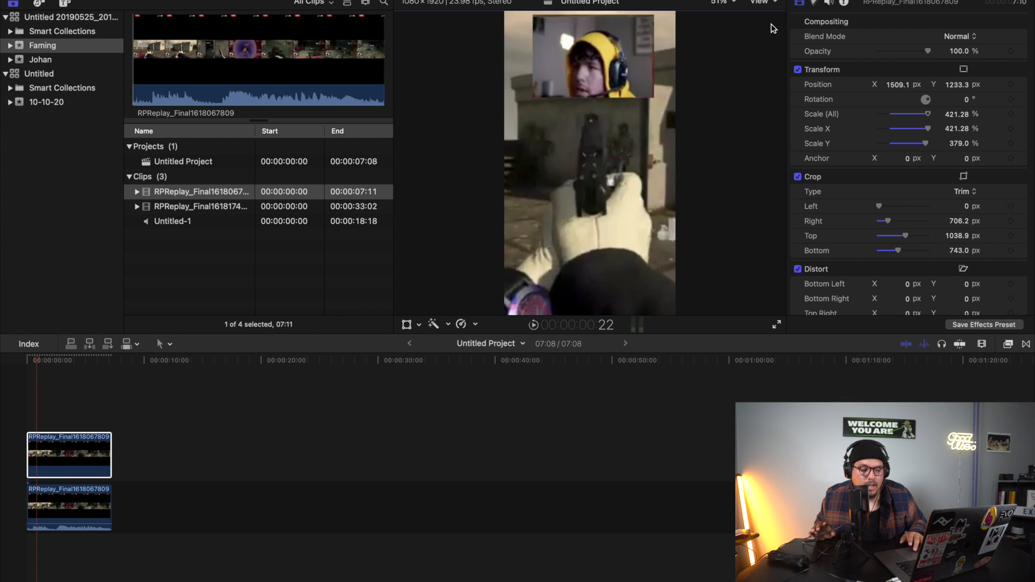